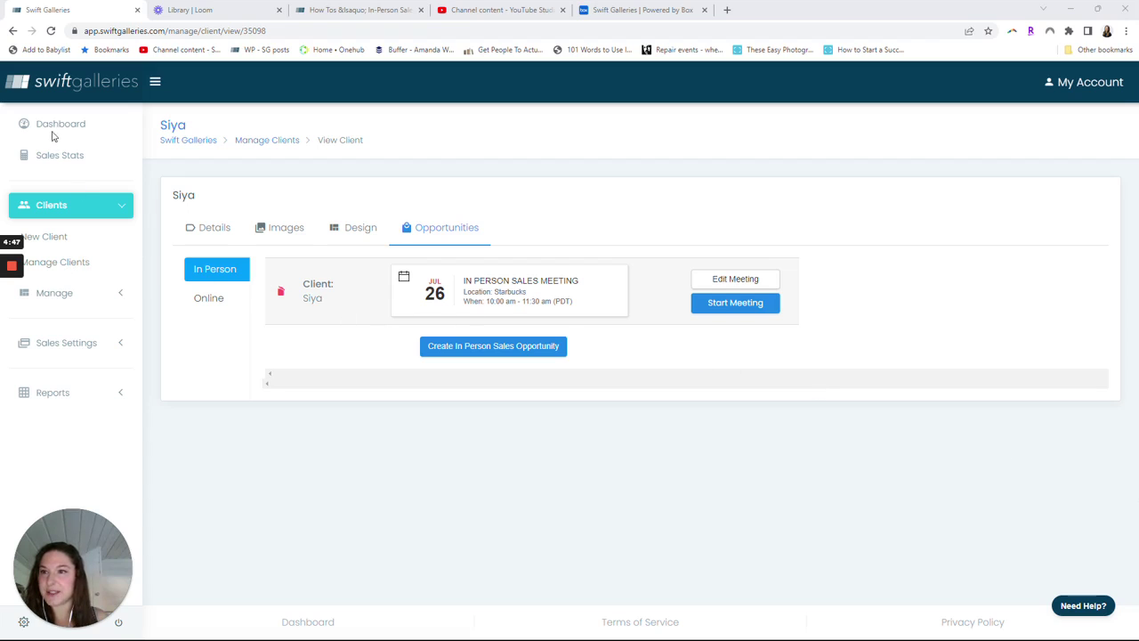
# - Expand the Manage section in the left sidebar
pyautogui.click(58, 294)
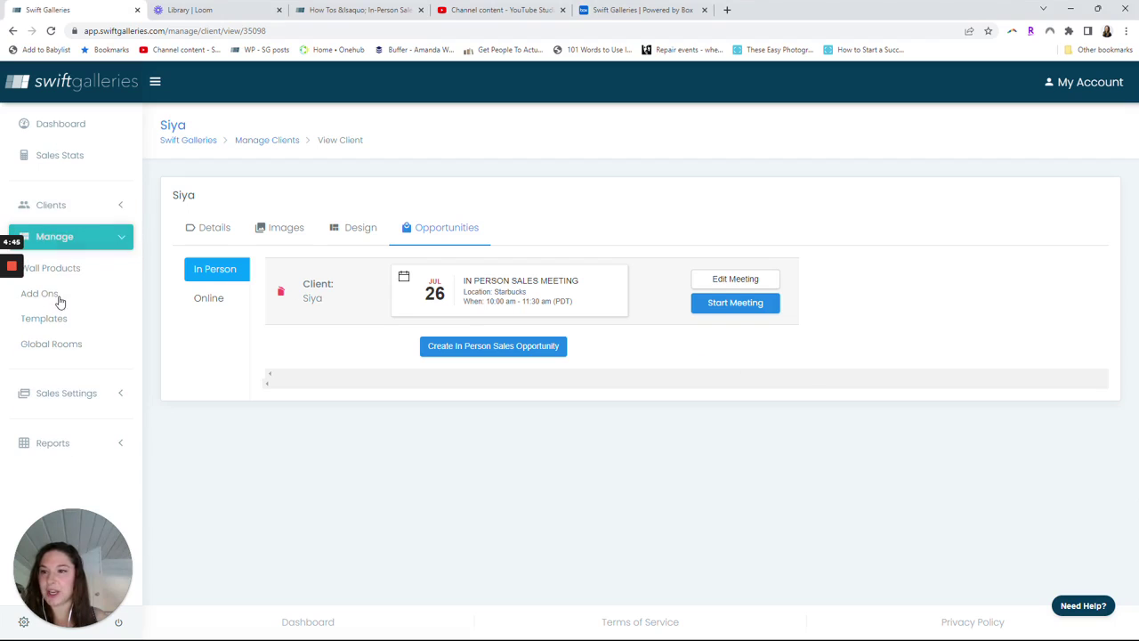
# - Open the Add Ons list and add a new blank add-on row
pyautogui.click(51, 297)
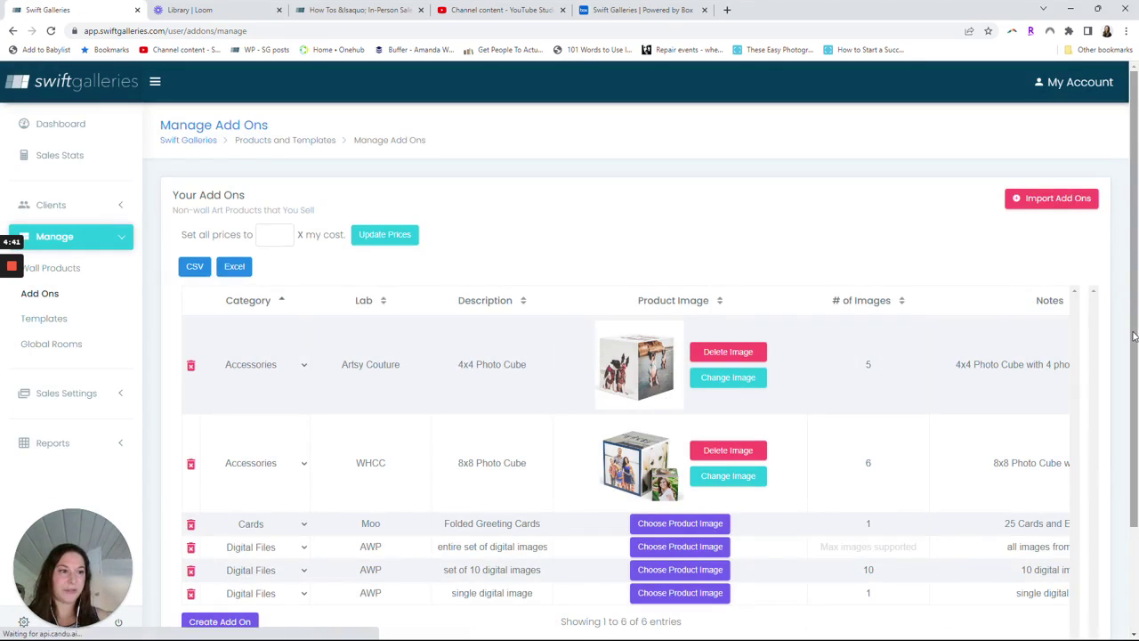
pyautogui.scroll(-2, 1135, 361)
pyautogui.scroll(-3, 1135, 360)
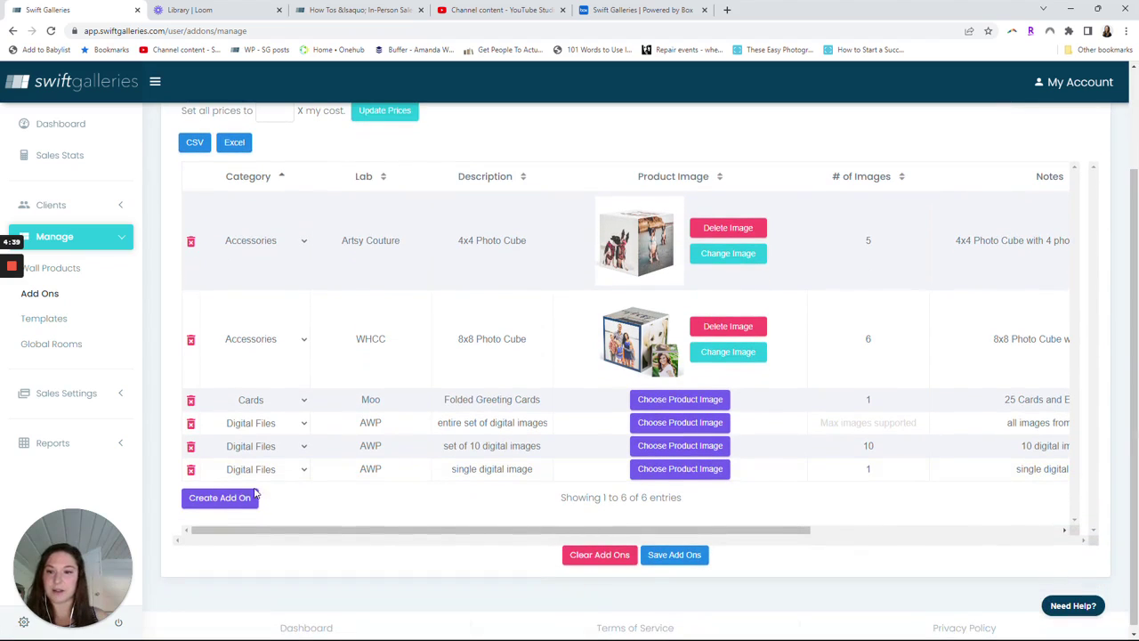
pyautogui.click(220, 499)
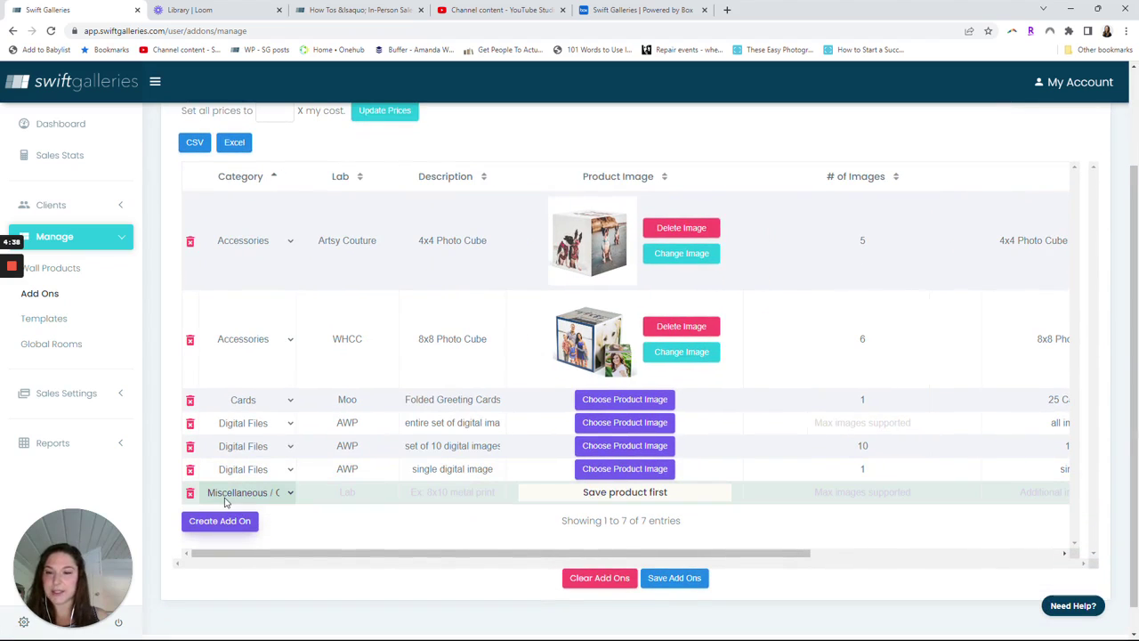
# - Set the new add-on to category Cards, lab WHCC, description 'set of 25 grad cards'
pyautogui.click(277, 495)
pyautogui.click(254, 545)
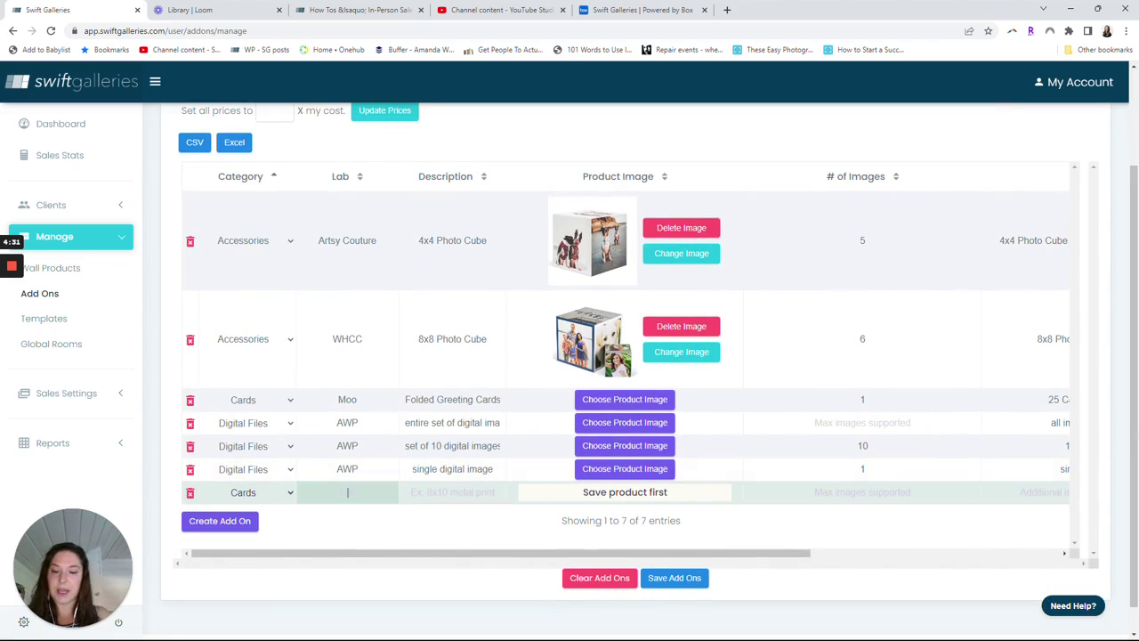
pyautogui.write('WHCC')
pyautogui.press('Tab')
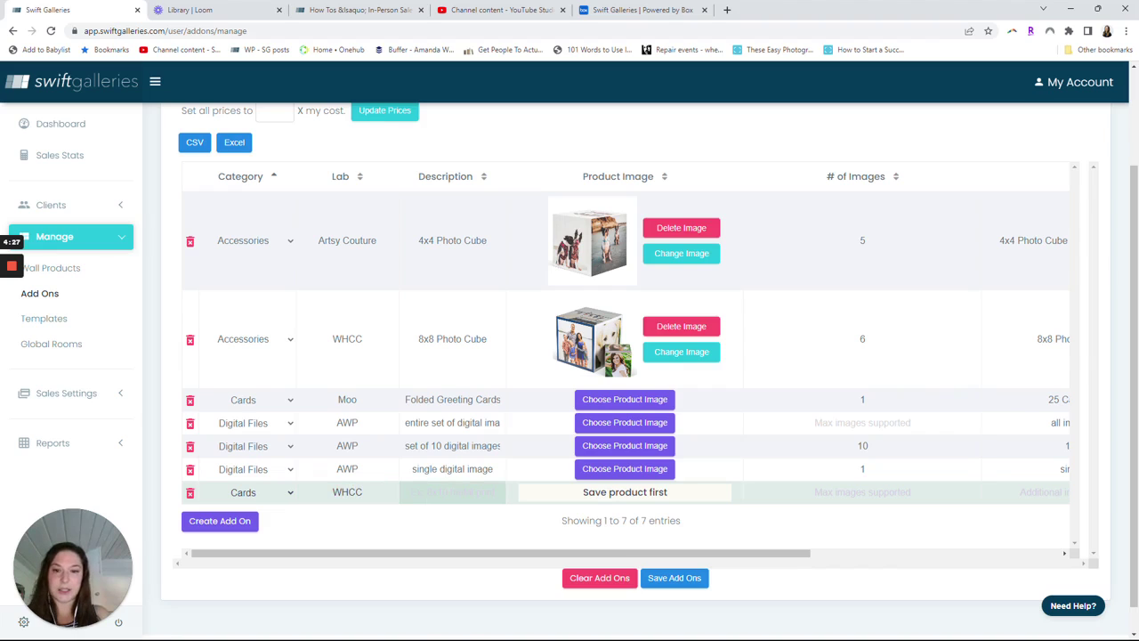
pyautogui.write('set of ')
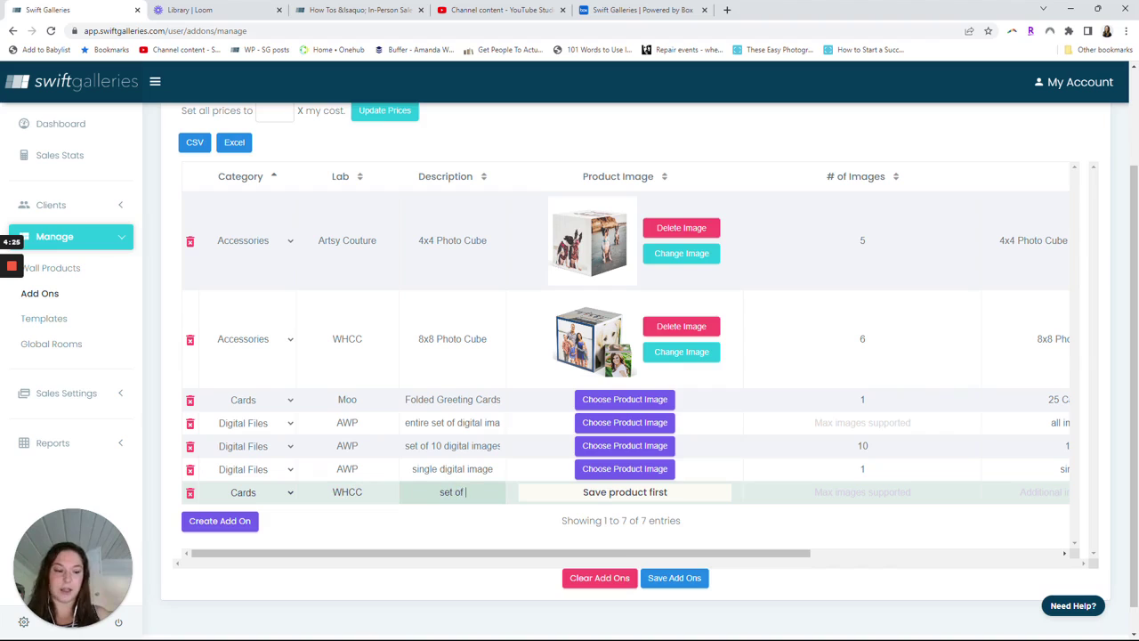
pyautogui.write('25 grad car')
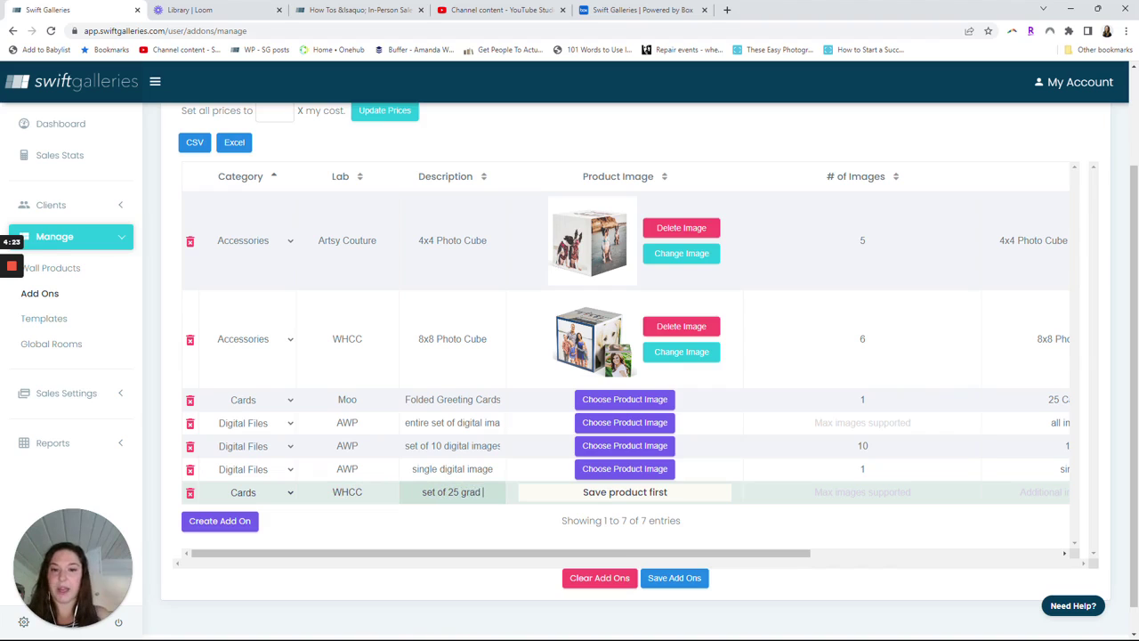
pyautogui.write('ds')
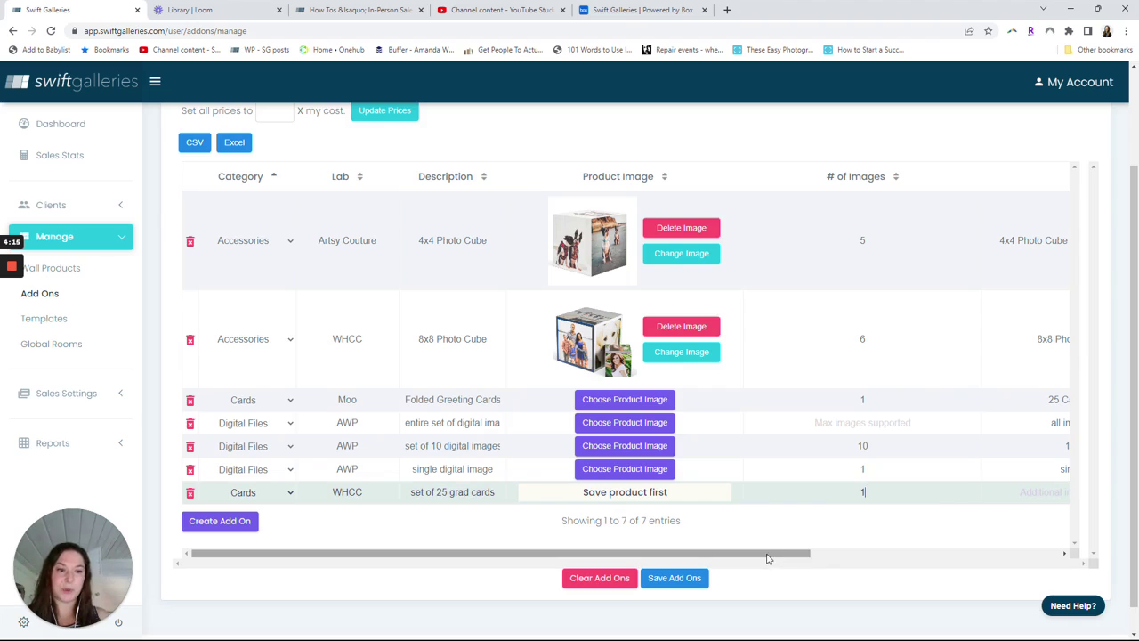
# - Give the grad-cards add-on note '25 grad cards - design TBD', cost 100, retail price 19
pyautogui.moveTo(770, 553); pyautogui.dragTo(1011, 561)
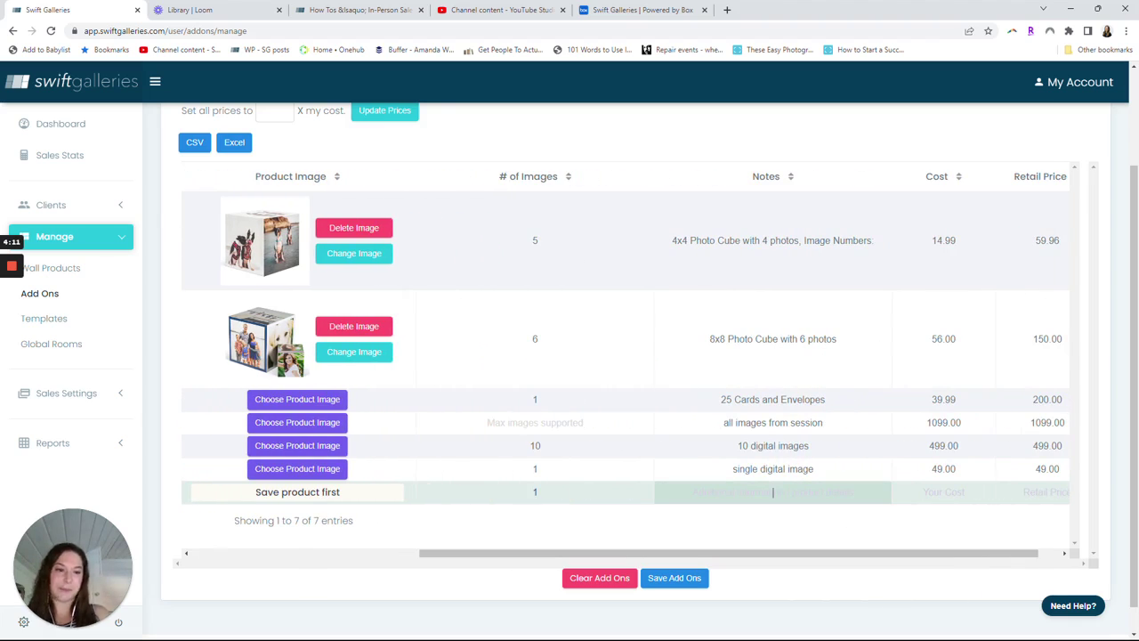
pyautogui.write('25')
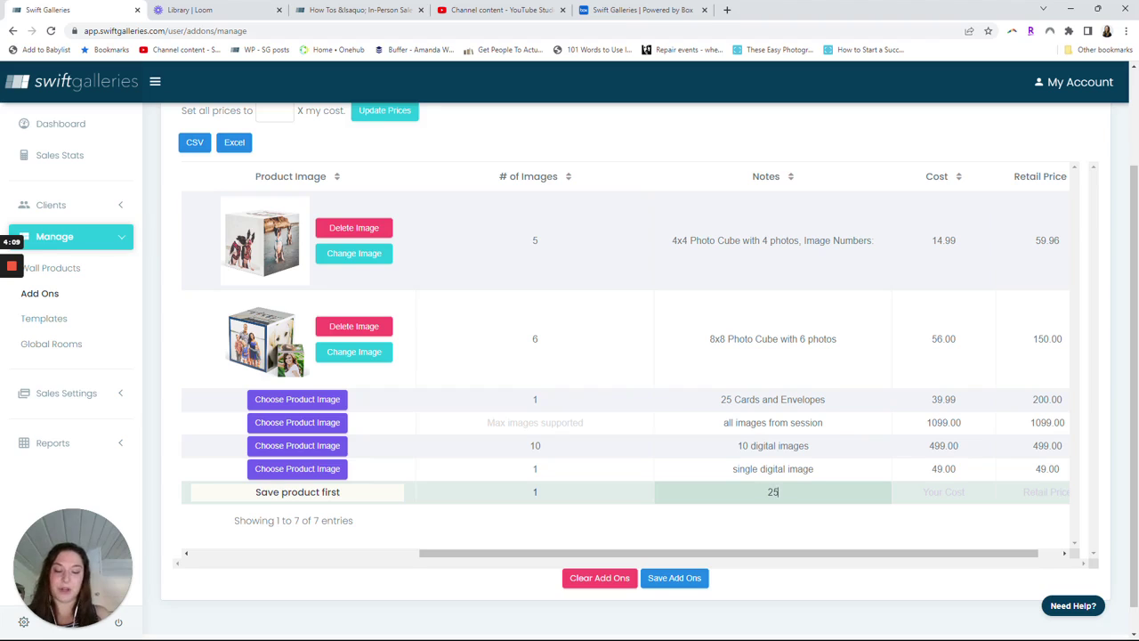
pyautogui.write(' grad cards ')
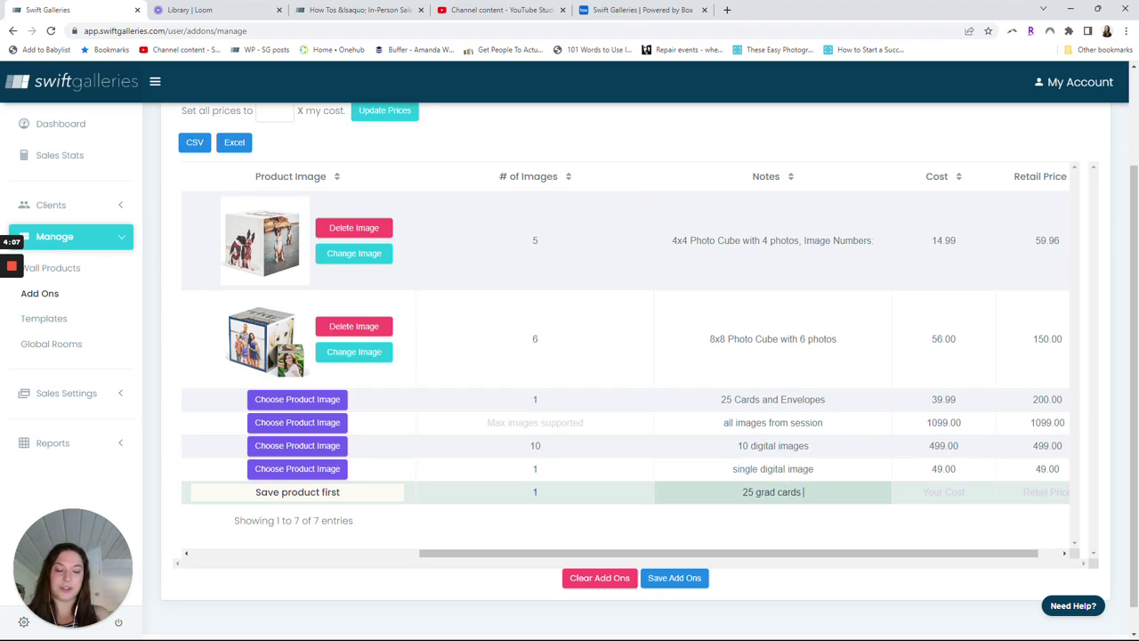
pyautogui.write('- design TBD')
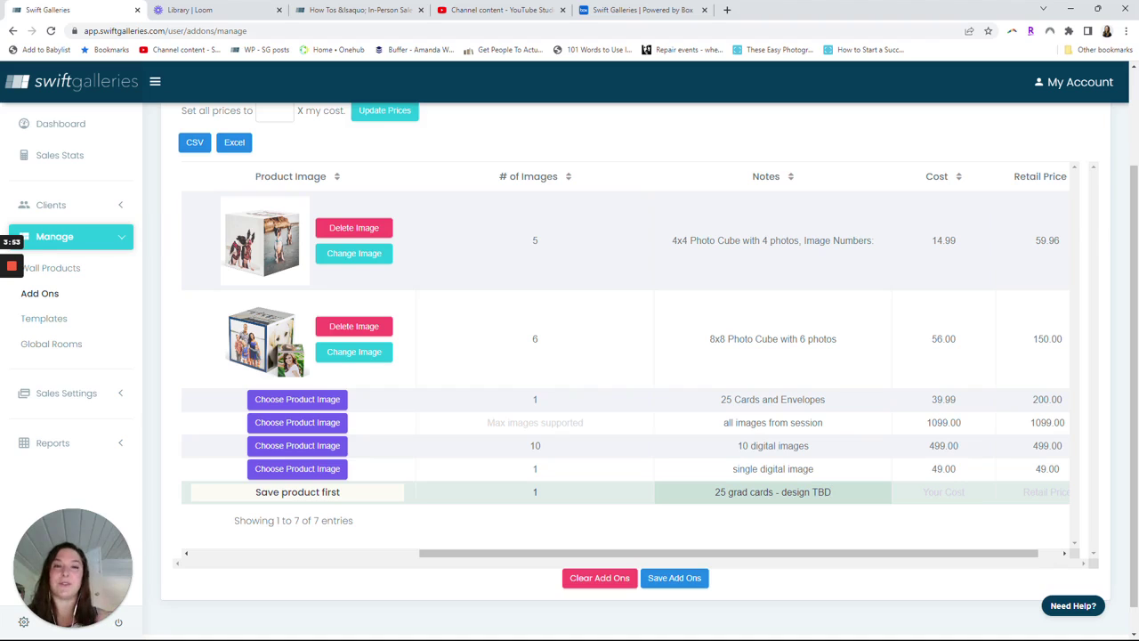
pyautogui.click(944, 492)
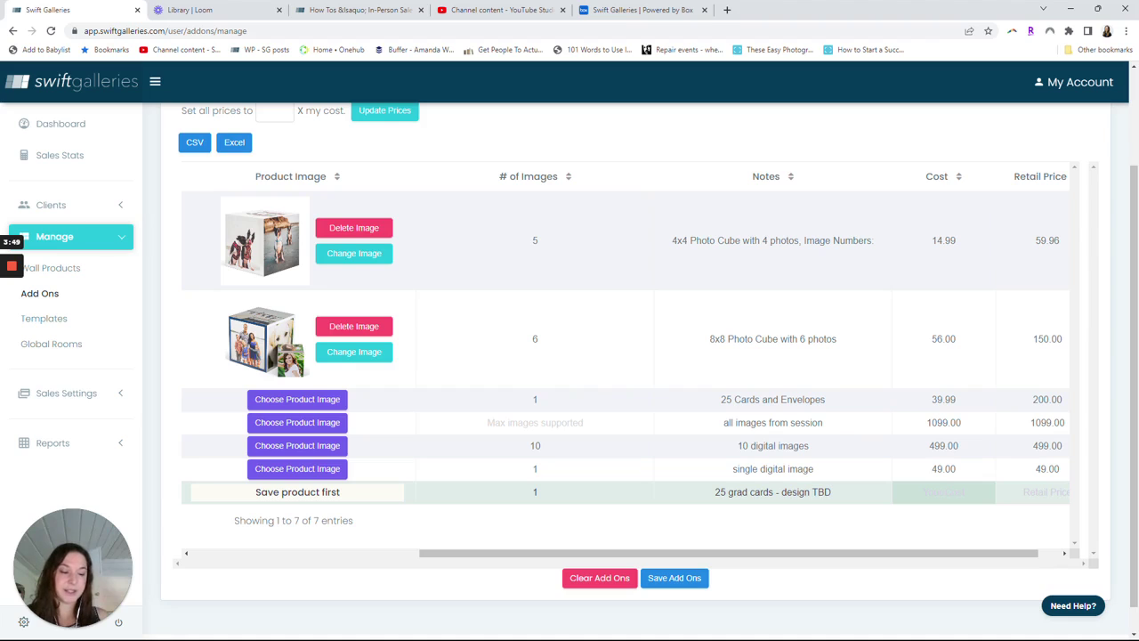
pyautogui.write('100')
pyautogui.press('Tab')
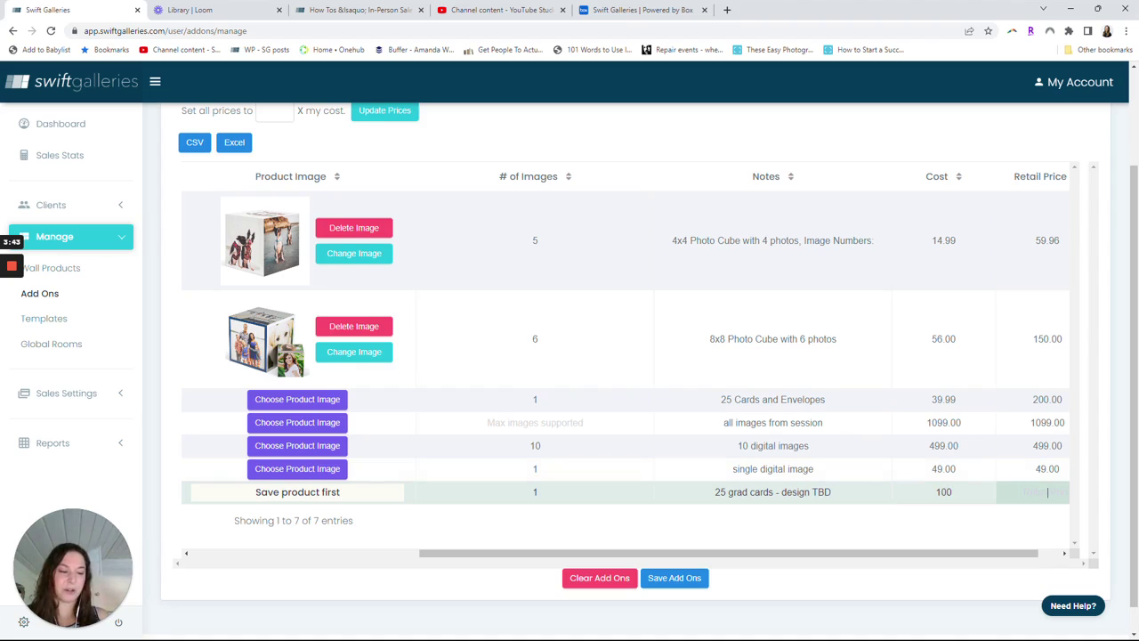
pyautogui.write('19')
pyautogui.click(1003, 561)
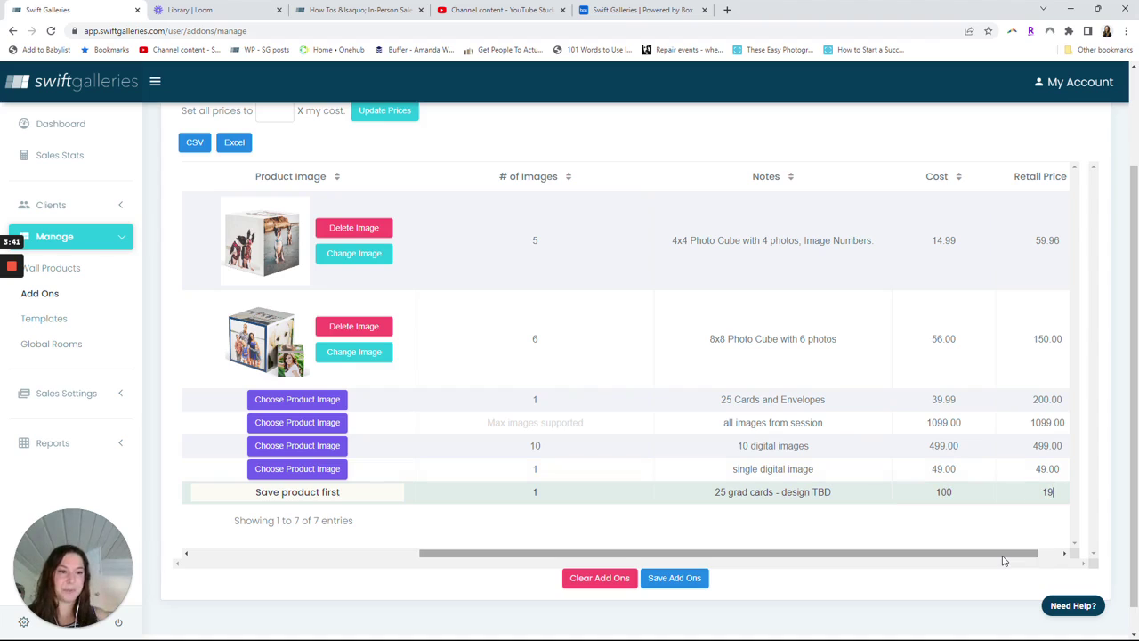
pyautogui.moveTo(1003, 561); pyautogui.dragTo(765, 569)
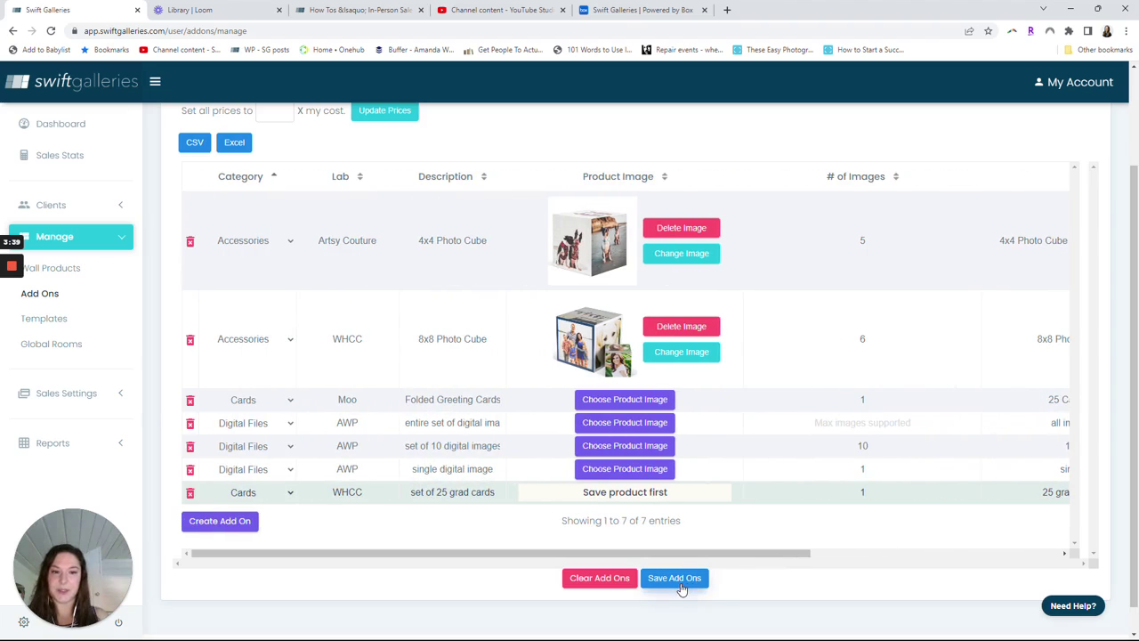
# - Save the new add-on and return to the client's sales opportunities
pyautogui.click(674, 578)
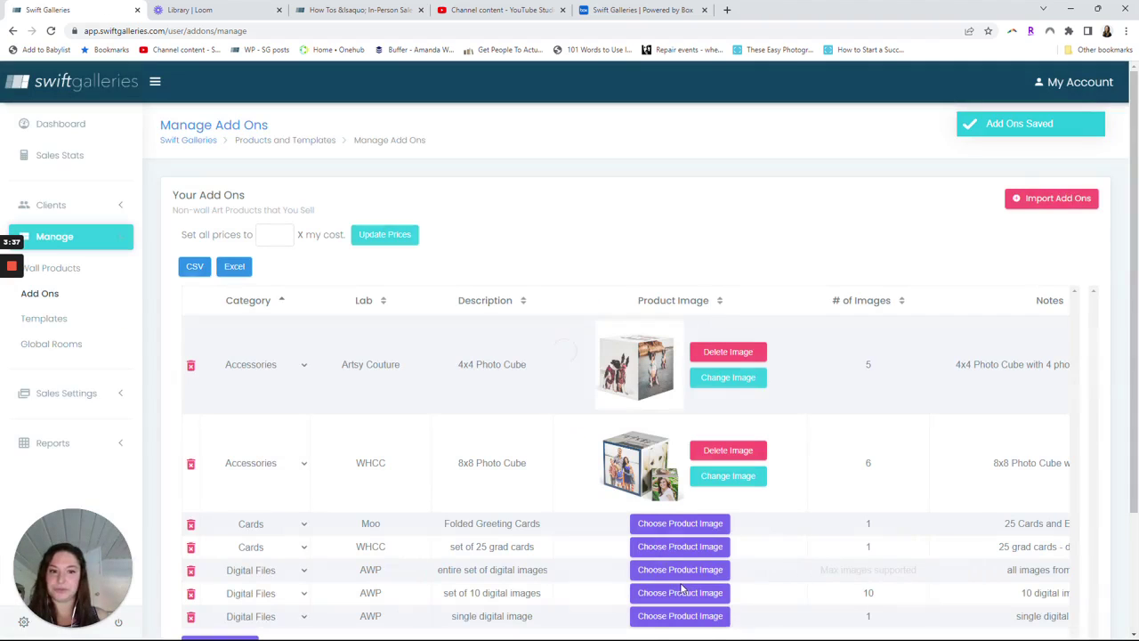
pyautogui.click(60, 206)
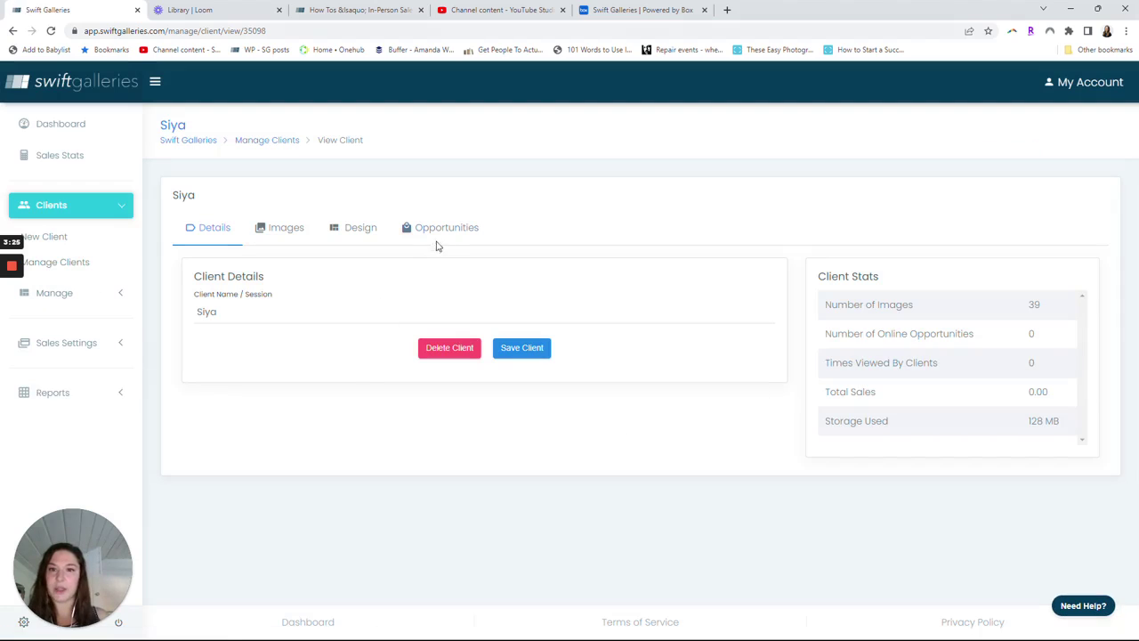
pyautogui.click(439, 230)
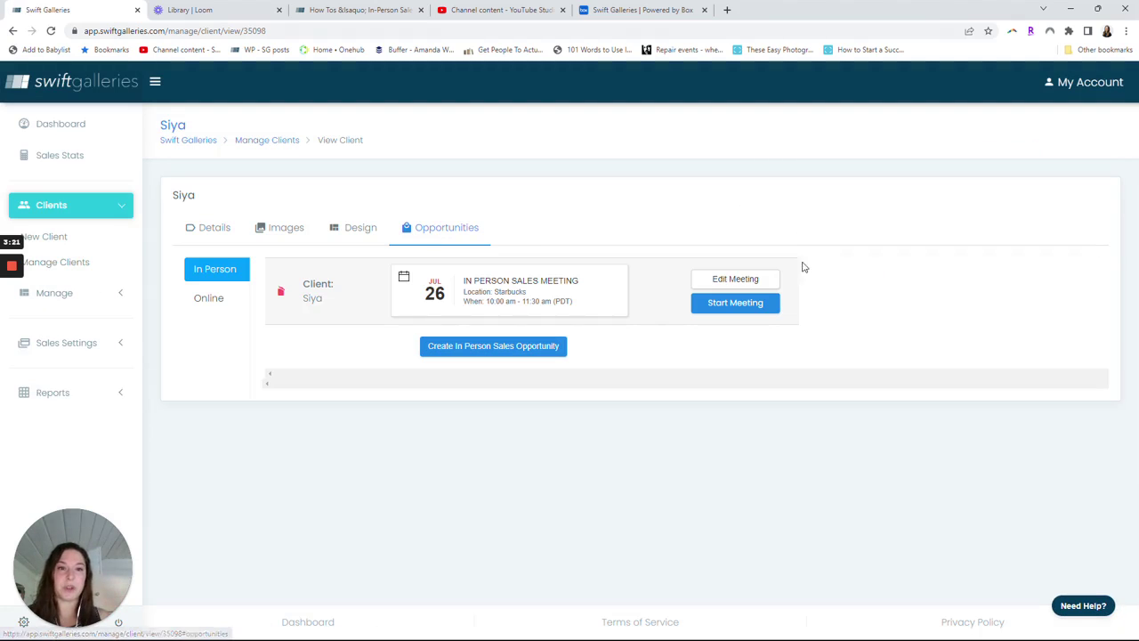
# - Start the in-person sales meeting, open the designer, and skip wall art
pyautogui.click(723, 309)
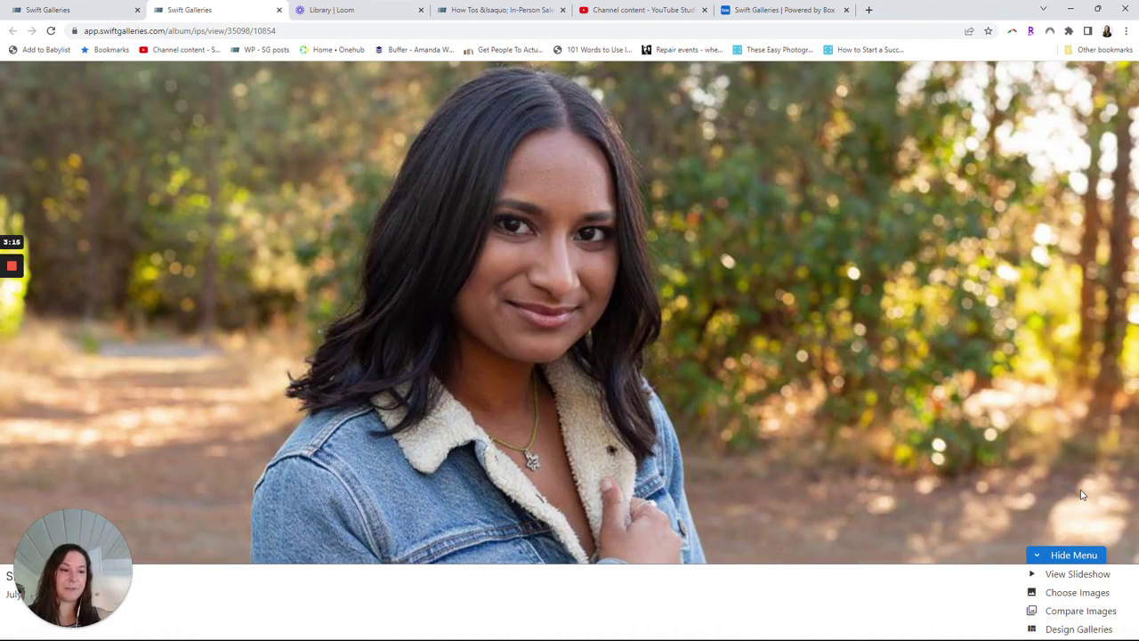
pyautogui.click(1057, 629)
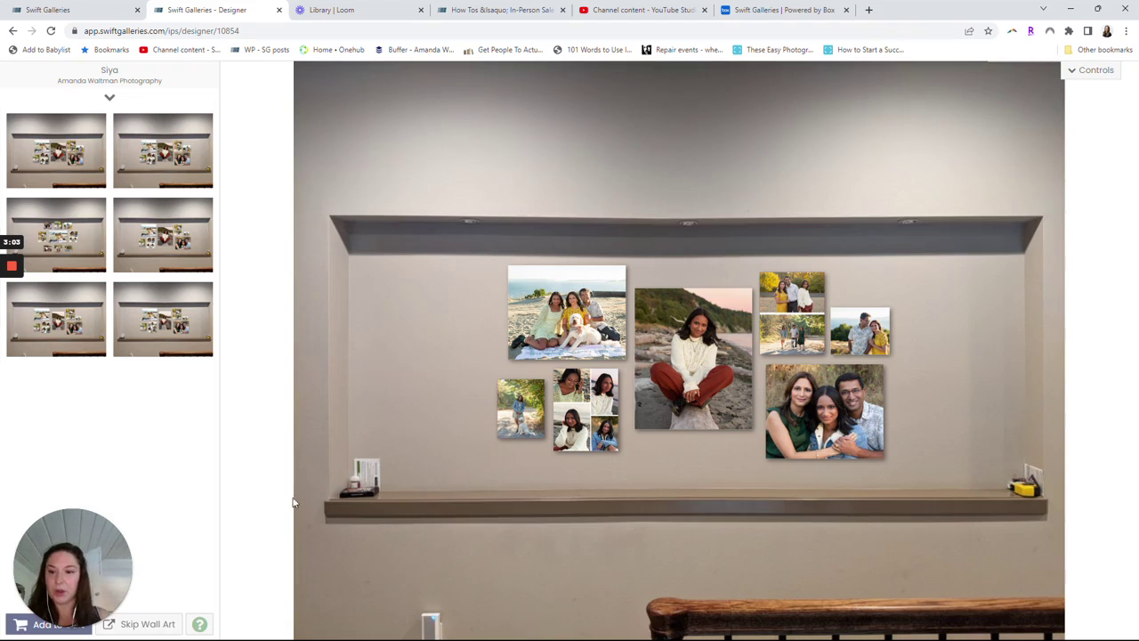
pyautogui.click(150, 625)
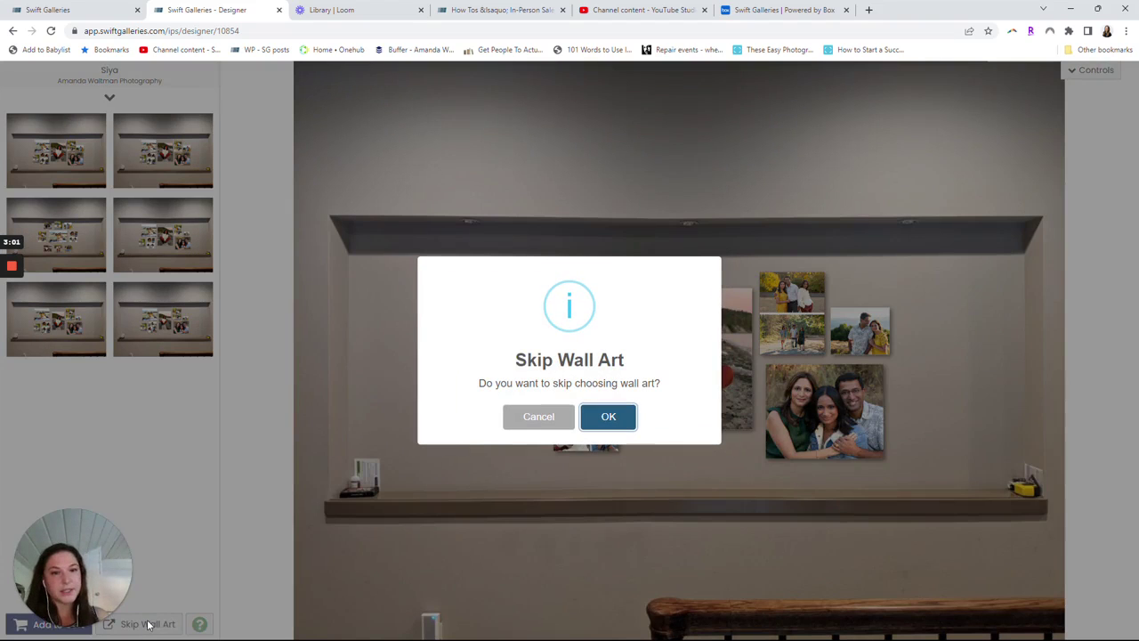
pyautogui.click(612, 420)
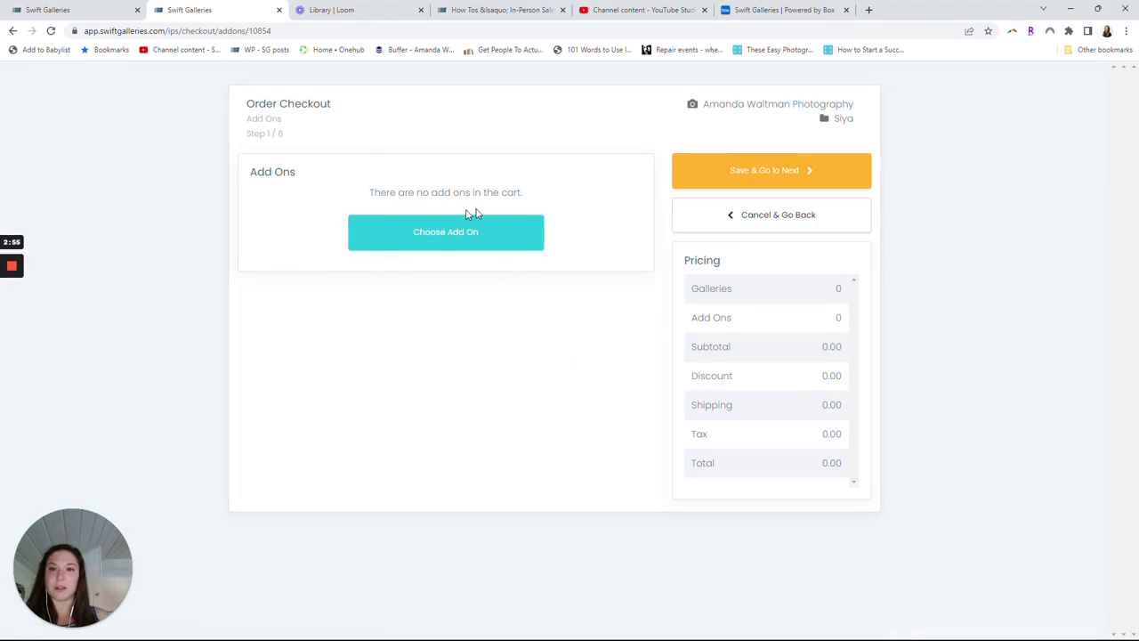
# - Add the 'set of 25 grad cards' add-on to the checkout cart
pyautogui.click(435, 240)
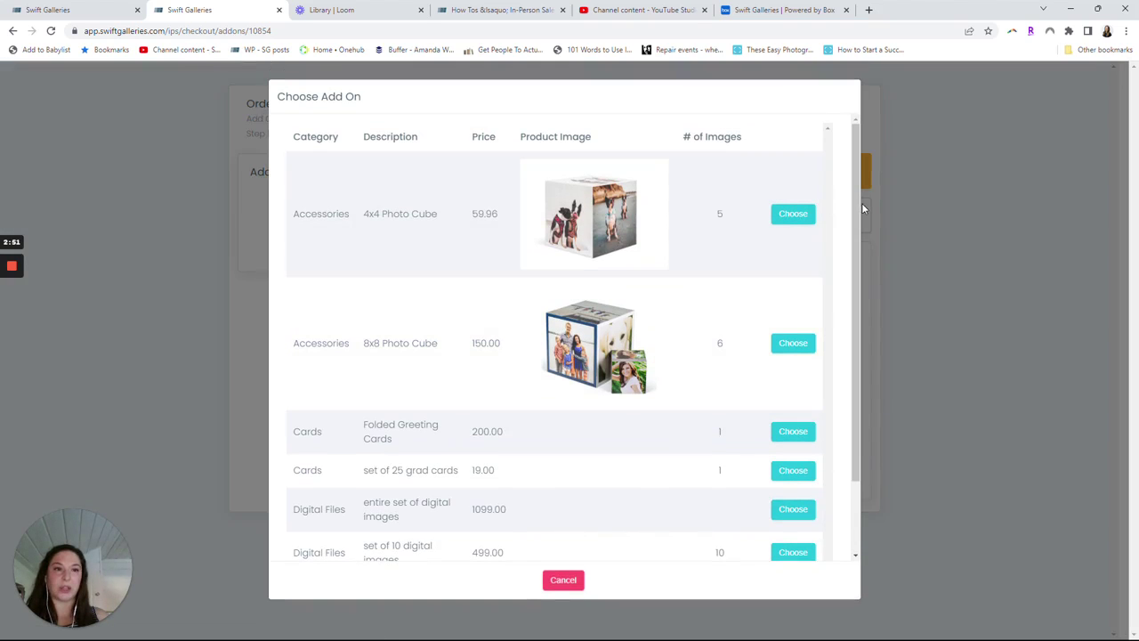
pyautogui.moveTo(861, 208); pyautogui.dragTo(859, 299)
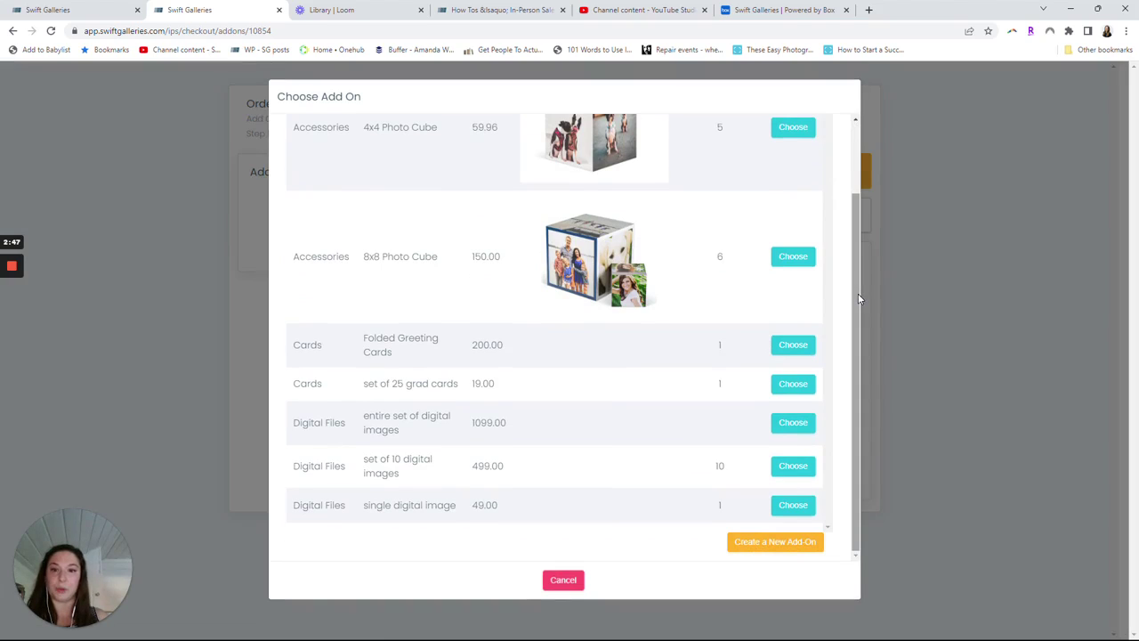
pyautogui.click(791, 384)
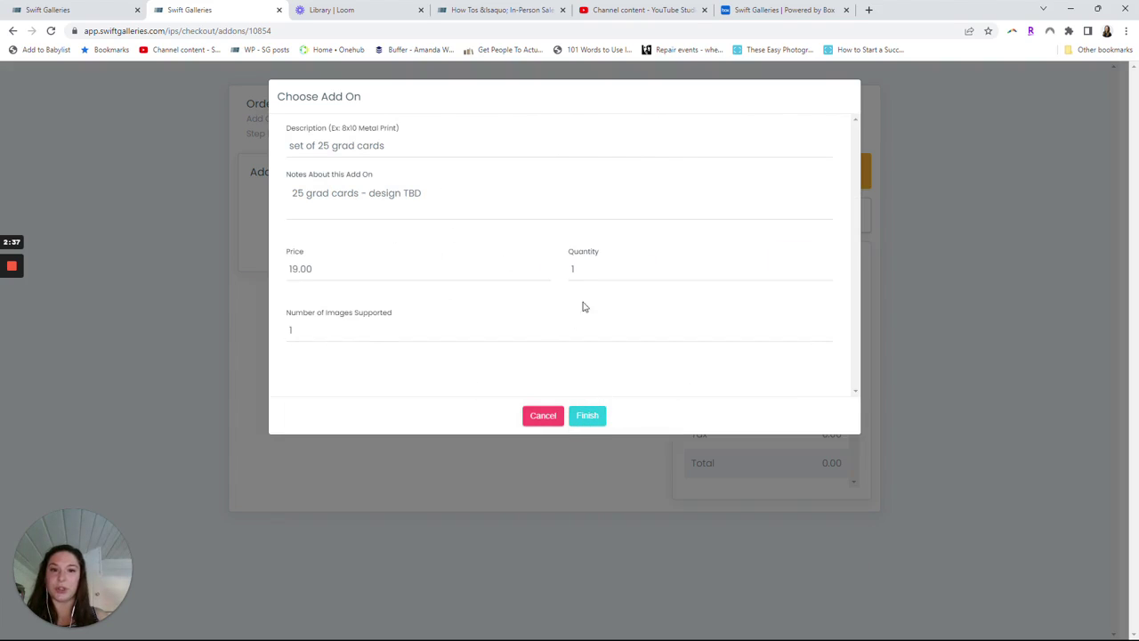
pyautogui.click(586, 417)
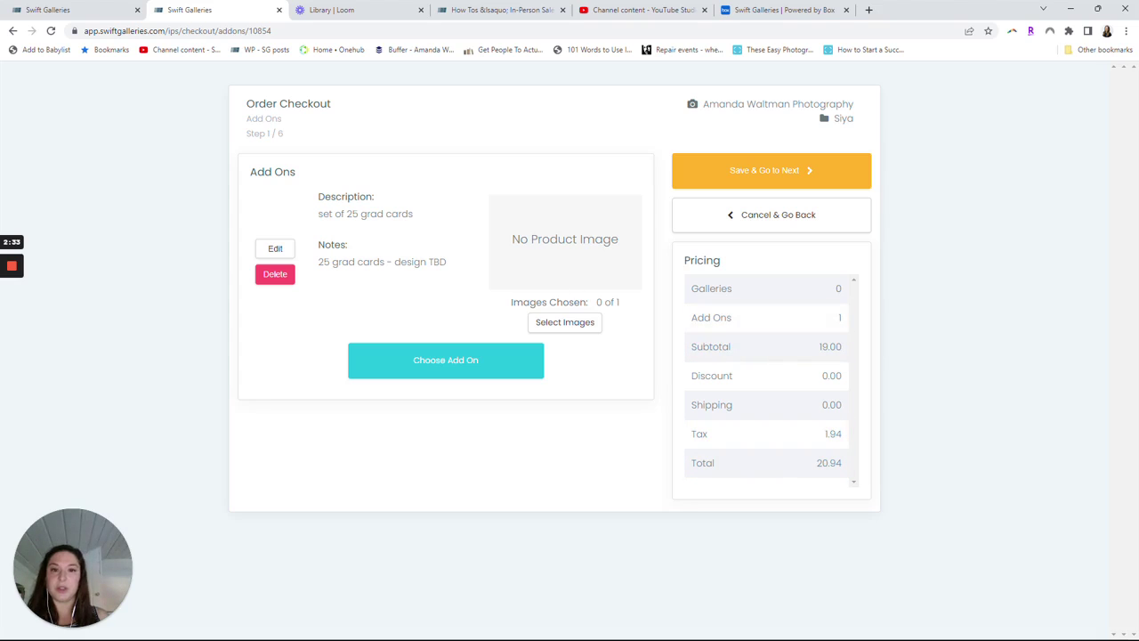
# - Attach image 210923Kulkarni_110.jpg to the grad cards add-on
pyautogui.click(564, 326)
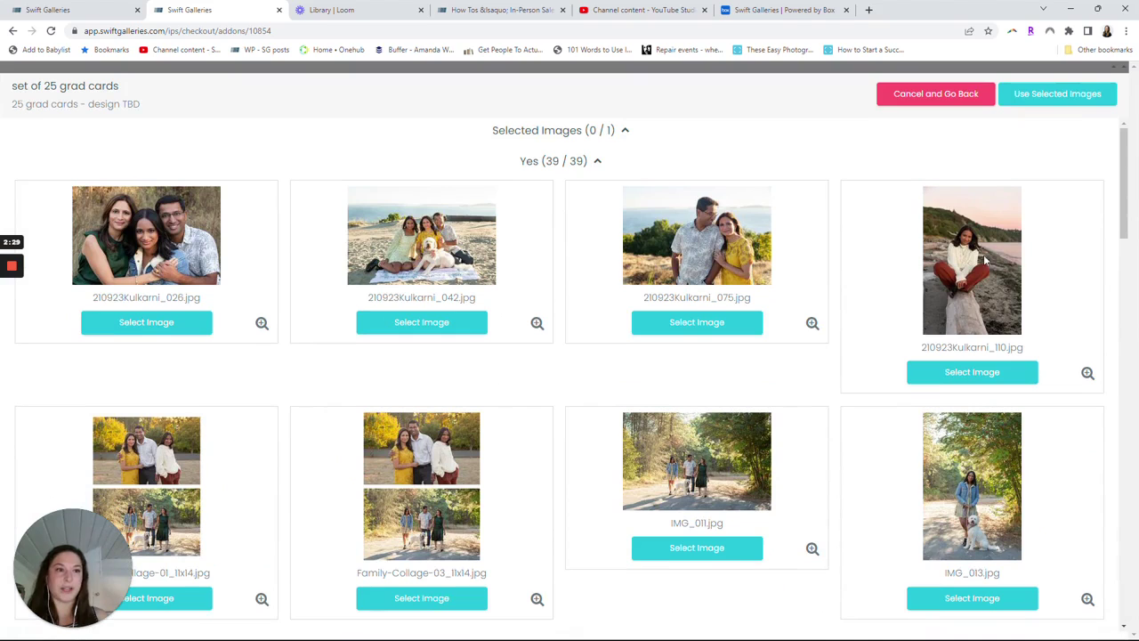
pyautogui.click(950, 372)
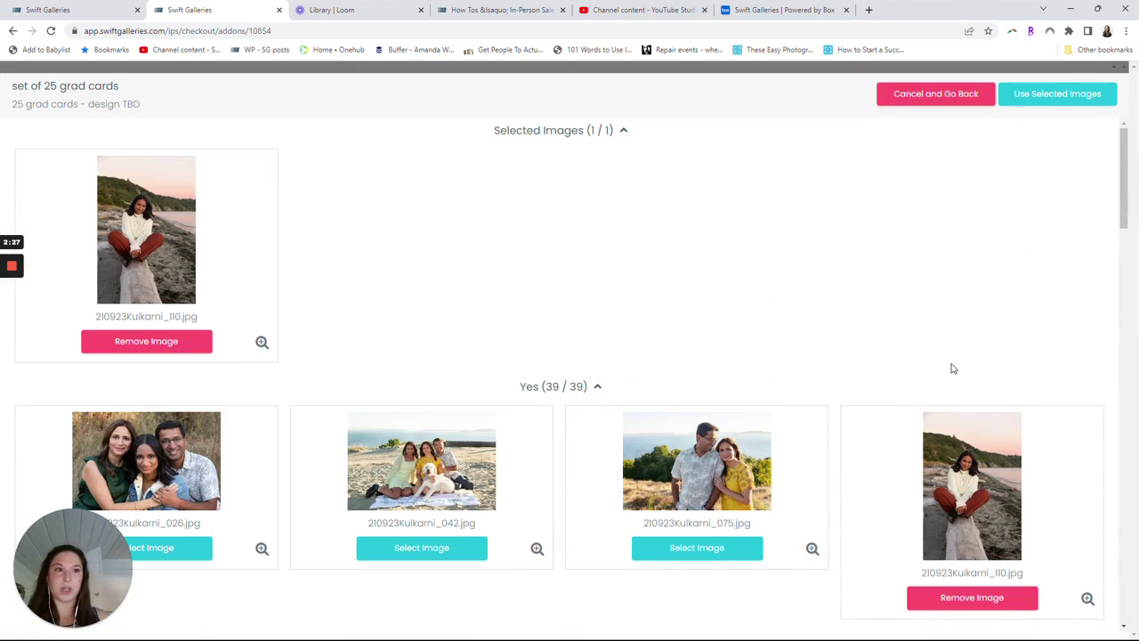
pyautogui.click(1063, 98)
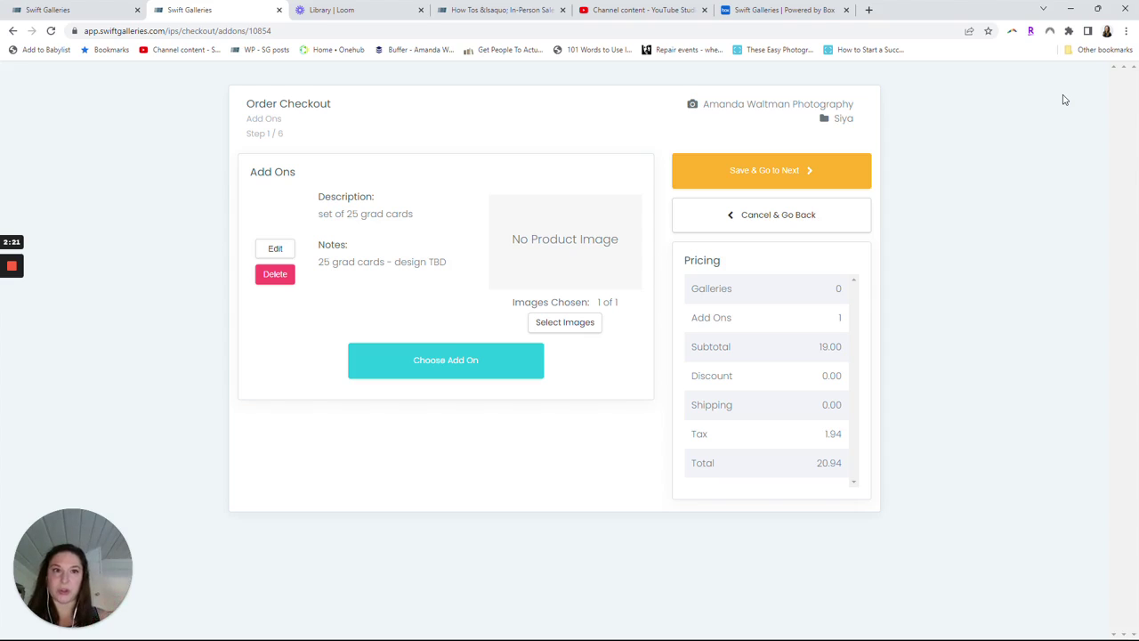
# - Add the single digital image add-on to the cart
pyautogui.click(445, 365)
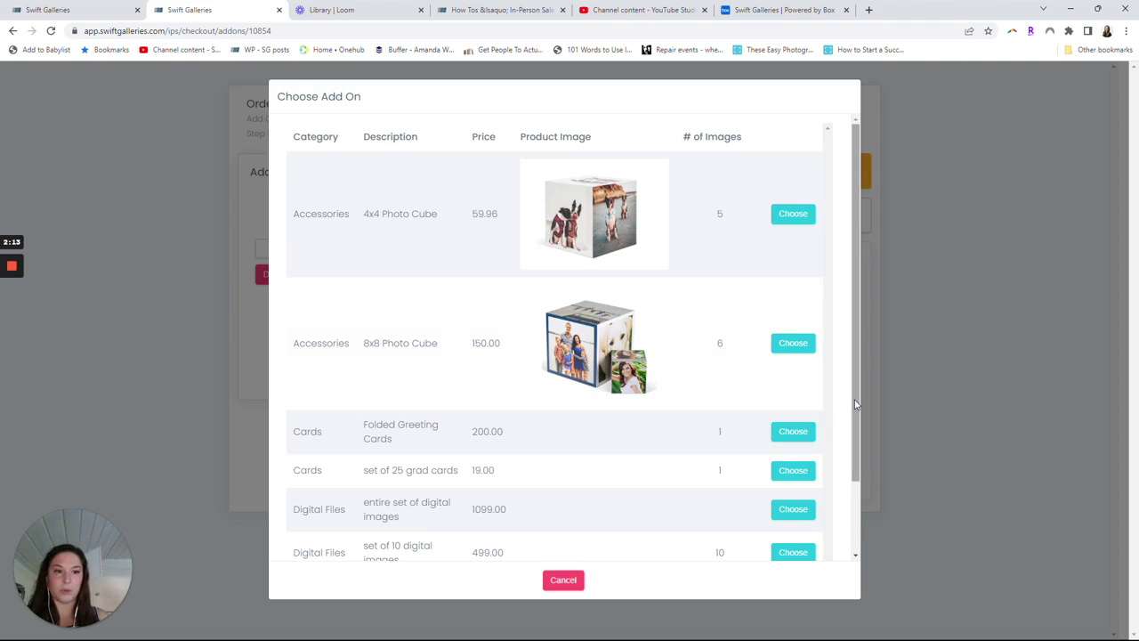
pyautogui.moveTo(854, 405); pyautogui.dragTo(859, 483)
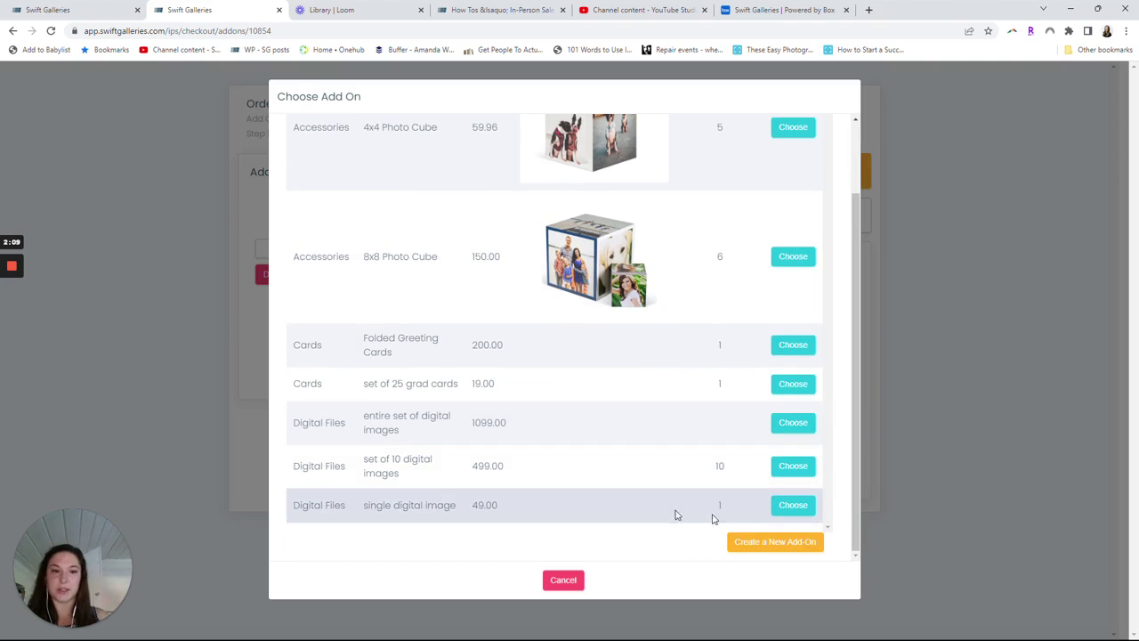
pyautogui.click(793, 505)
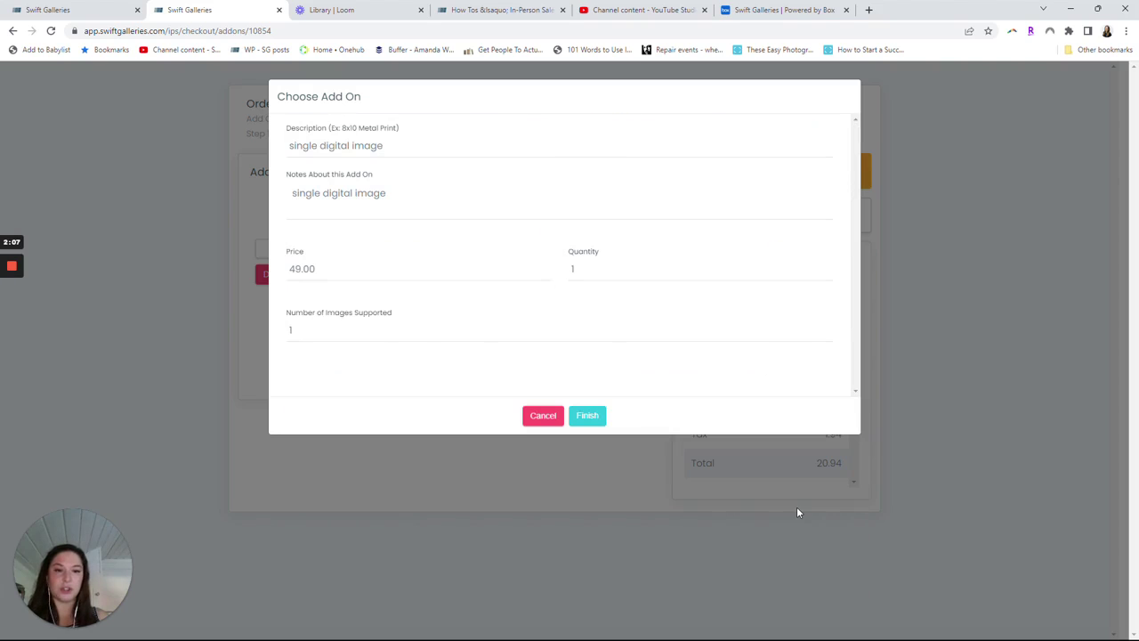
pyautogui.click(586, 419)
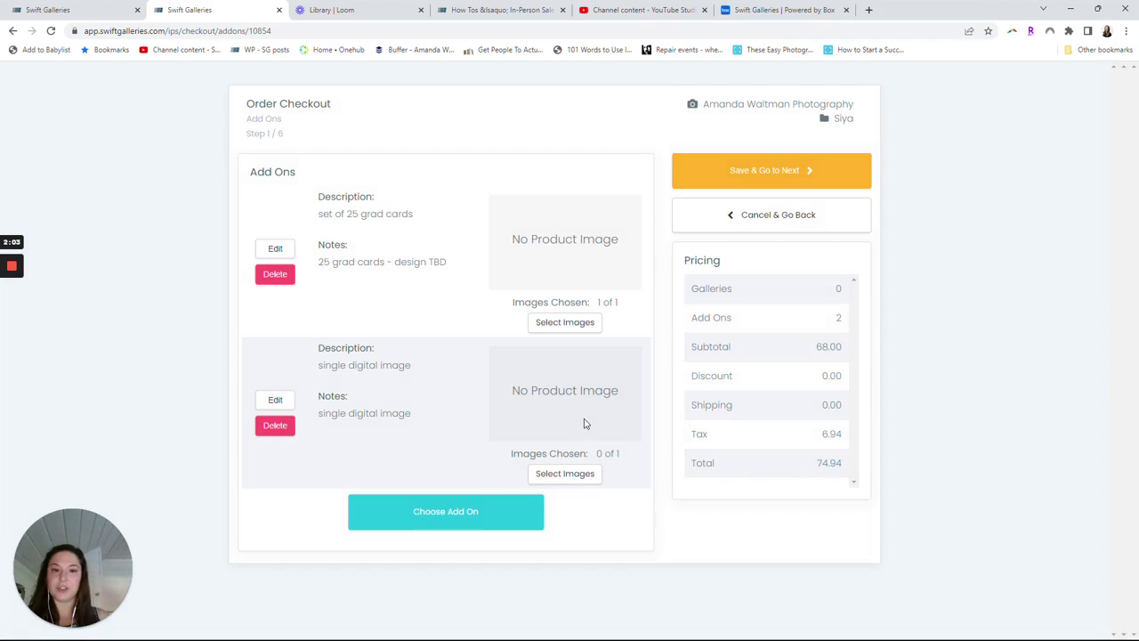
# - Attach IMG_051.jpg to the single digital image add-on
pyautogui.click(564, 473)
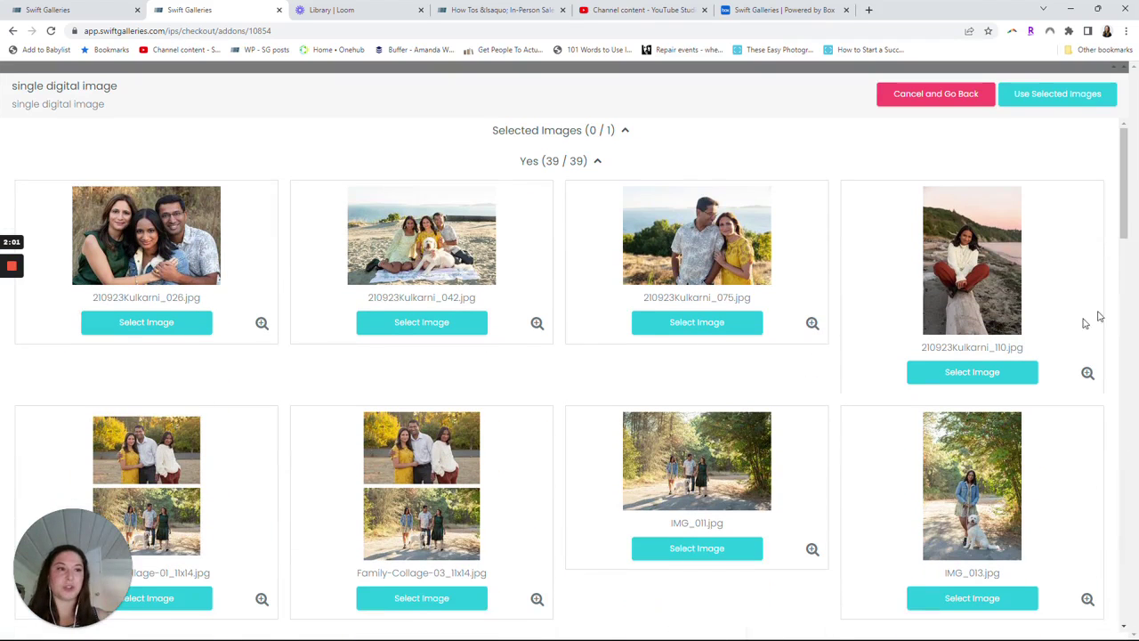
pyautogui.moveTo(1123, 228); pyautogui.dragTo(1134, 365)
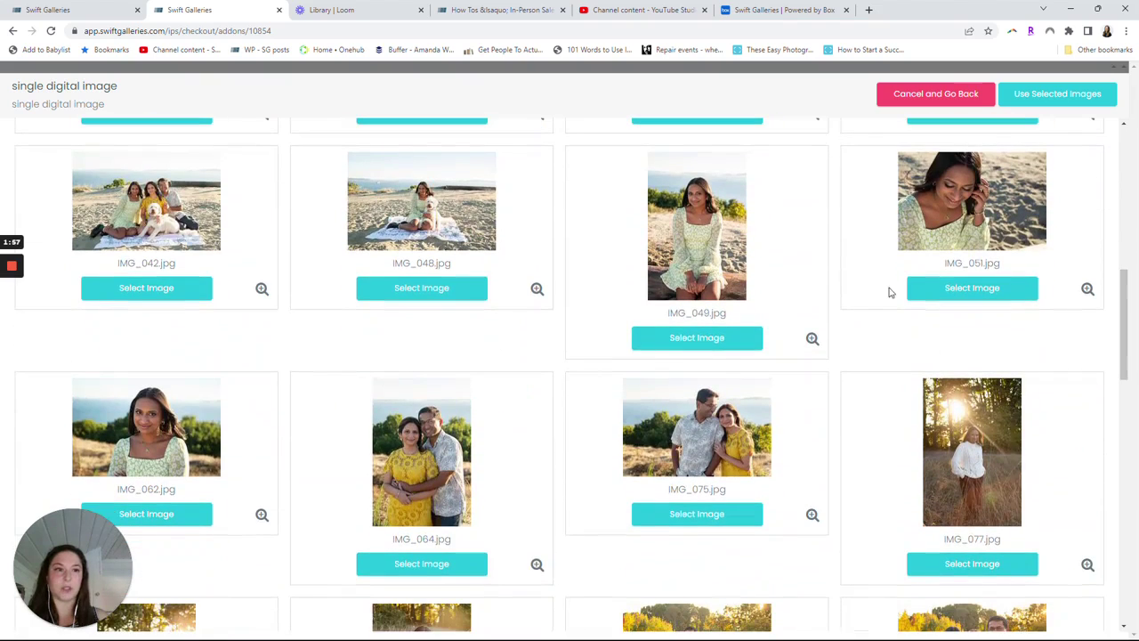
pyautogui.click(961, 292)
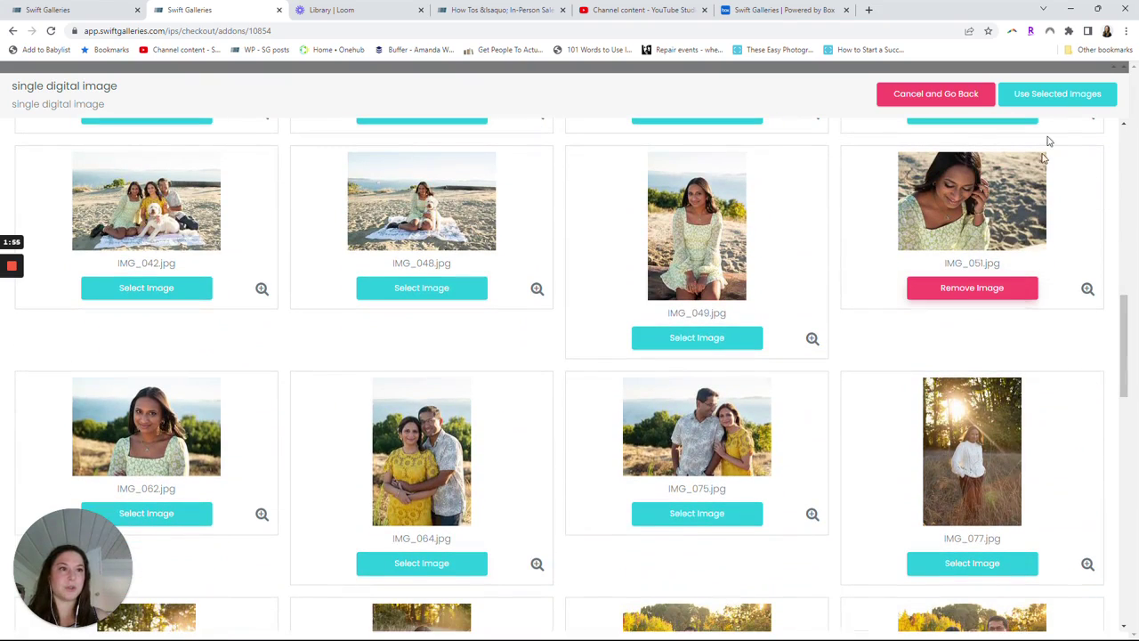
pyautogui.click(1062, 96)
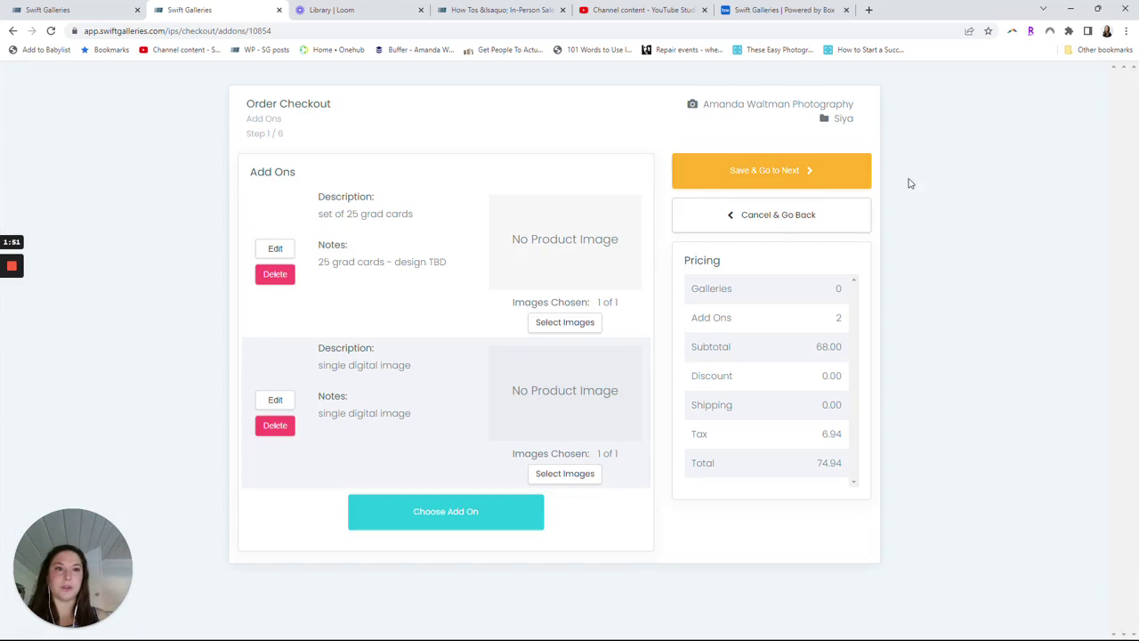
# - Save the add-ons and continue past Discounts, applying none, to Shipping Information
pyautogui.click(736, 171)
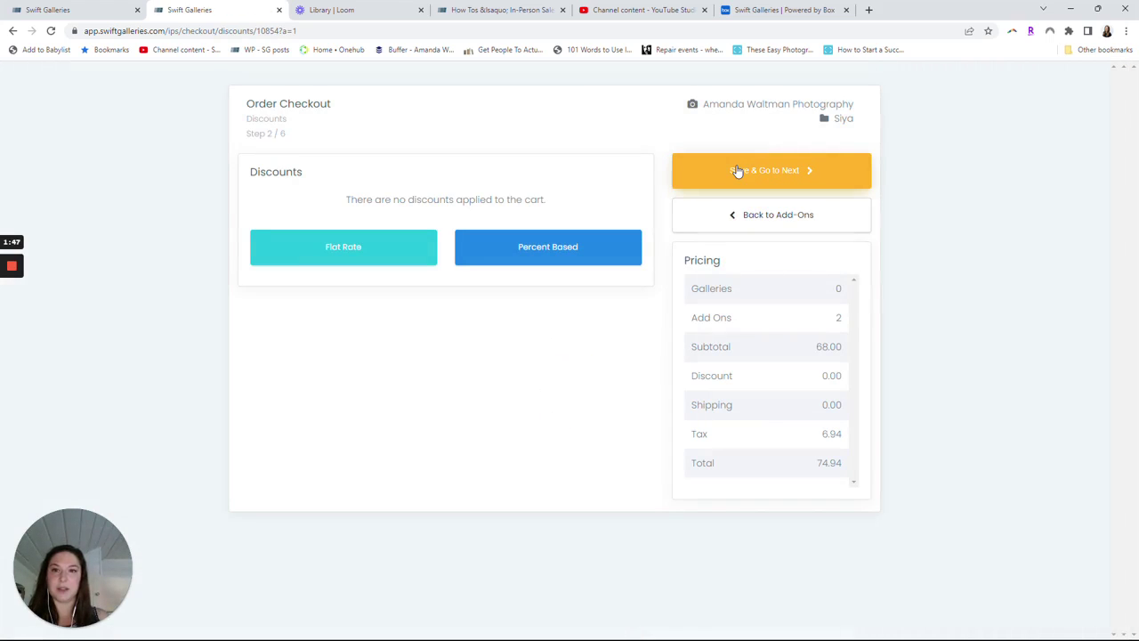
pyautogui.click(777, 170)
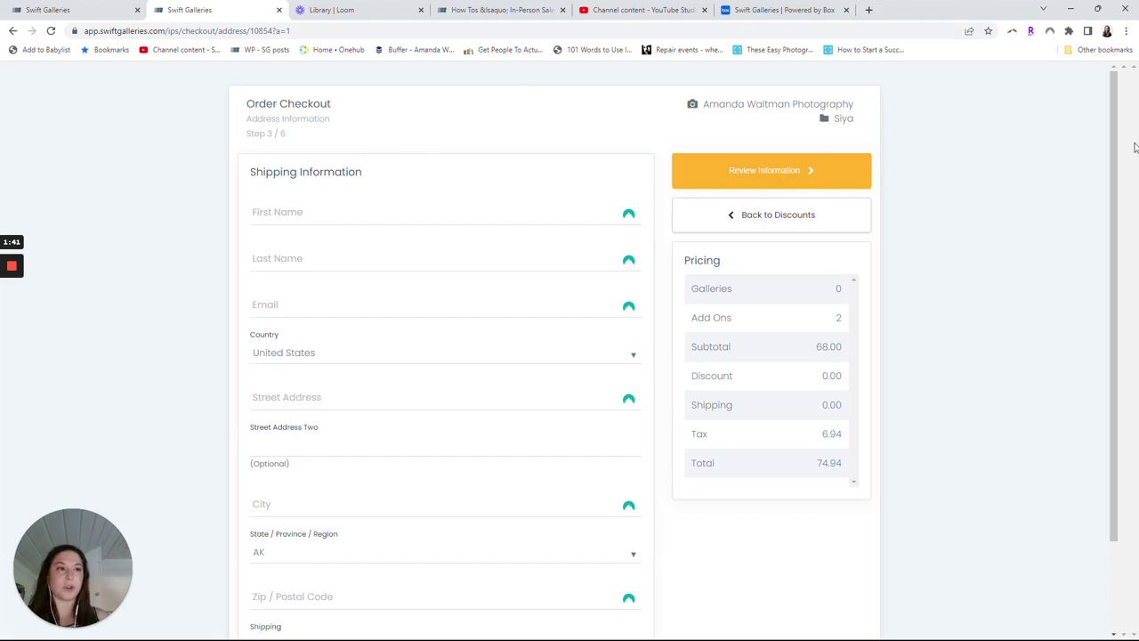
pyautogui.moveTo(1116, 165); pyautogui.dragTo(1119, 220)
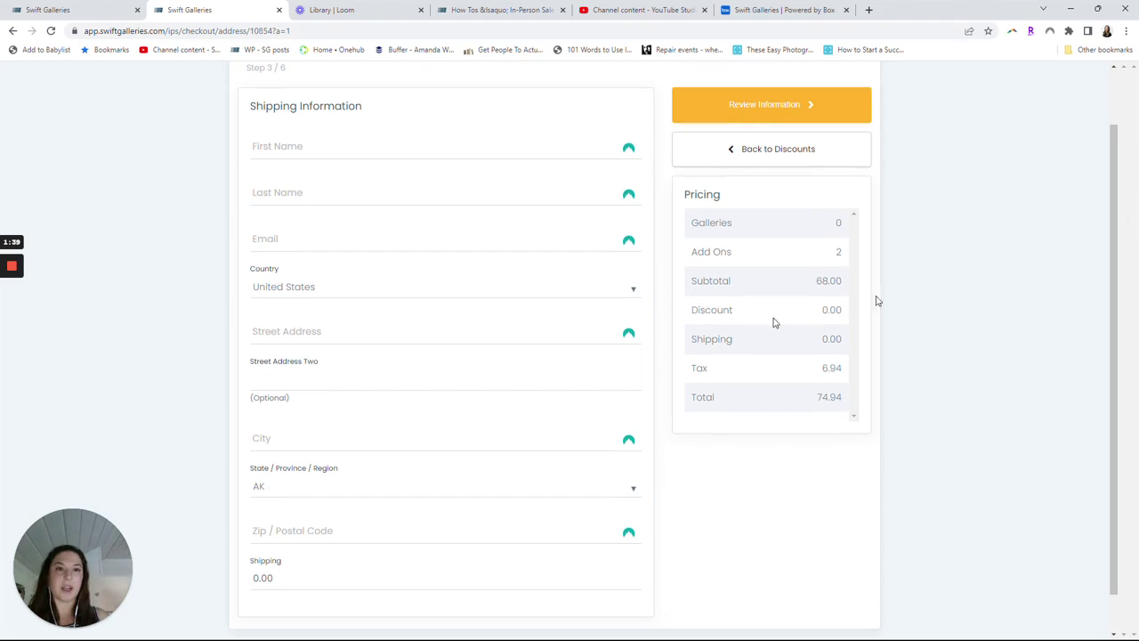